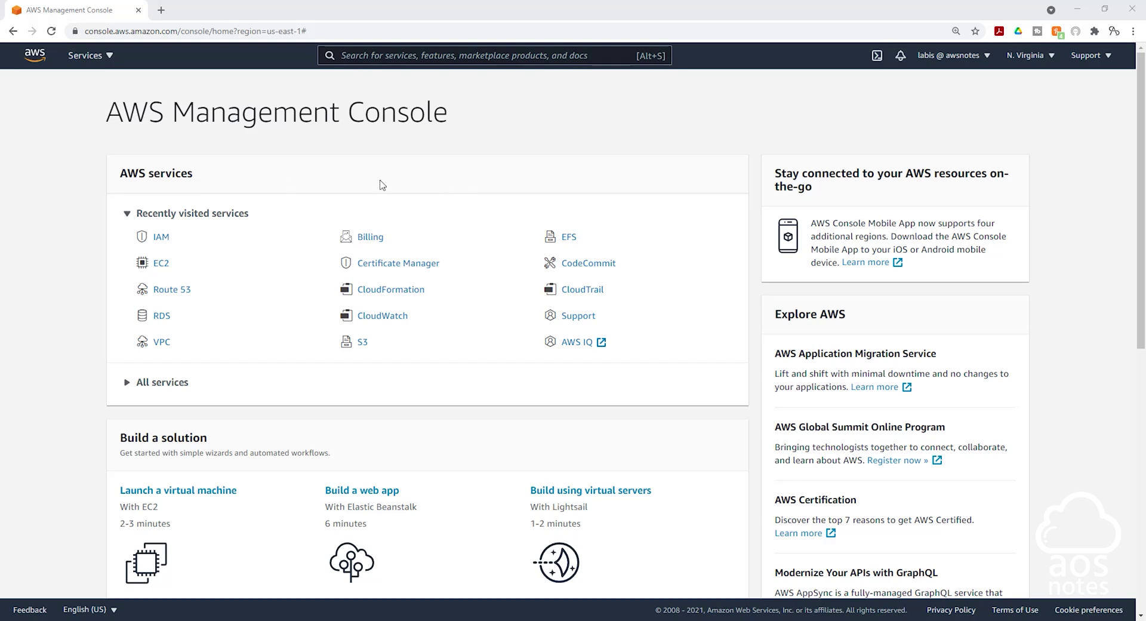
- Open the IAM service and go to its list of users
left_click(96, 54)
scroll(672, 219, "down", 6)
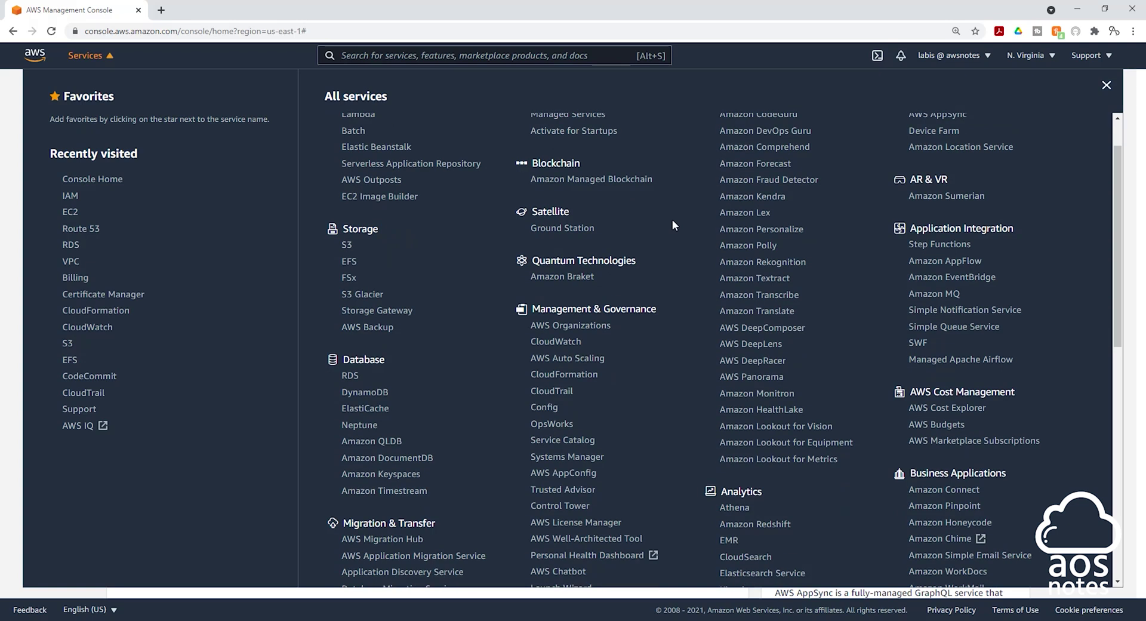
scroll(803, 221, "down", 4)
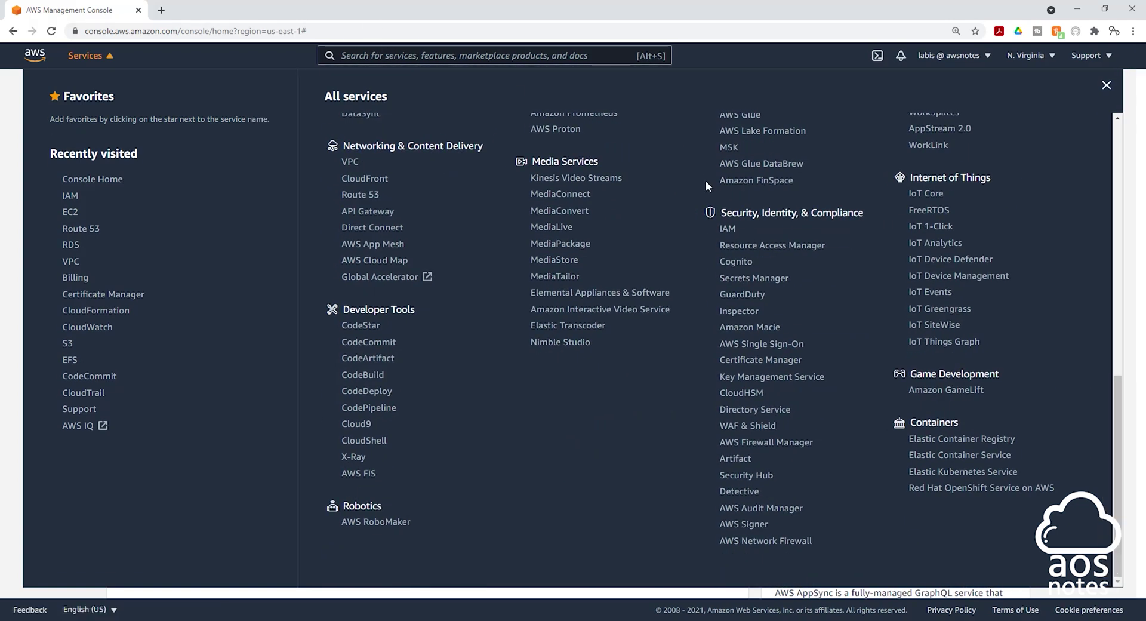
left_click(732, 226)
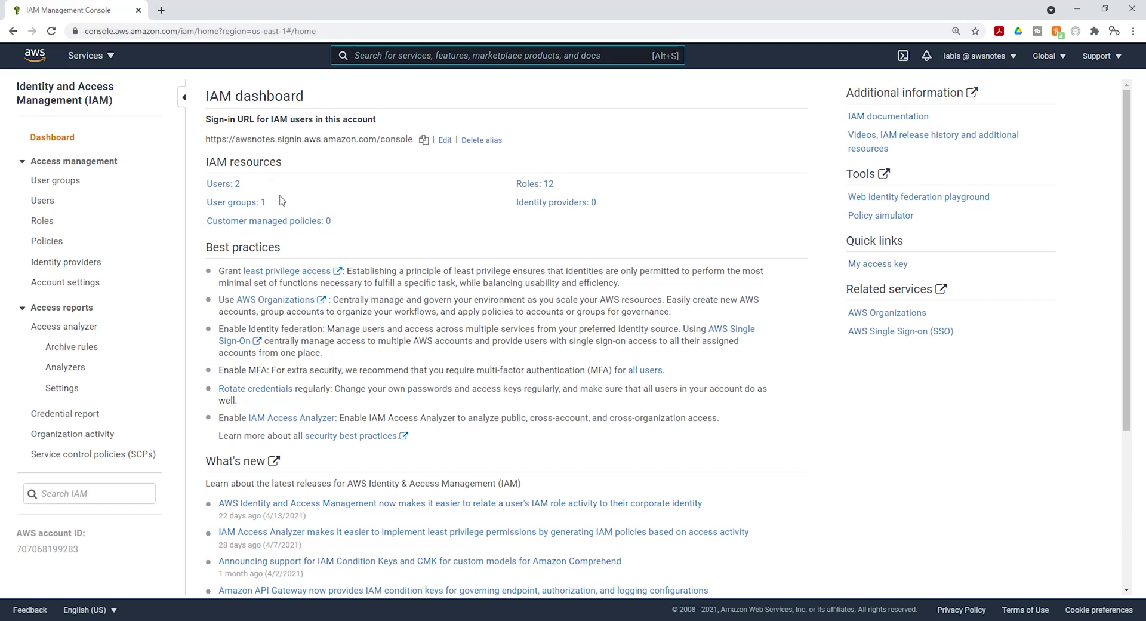
left_click(43, 205)
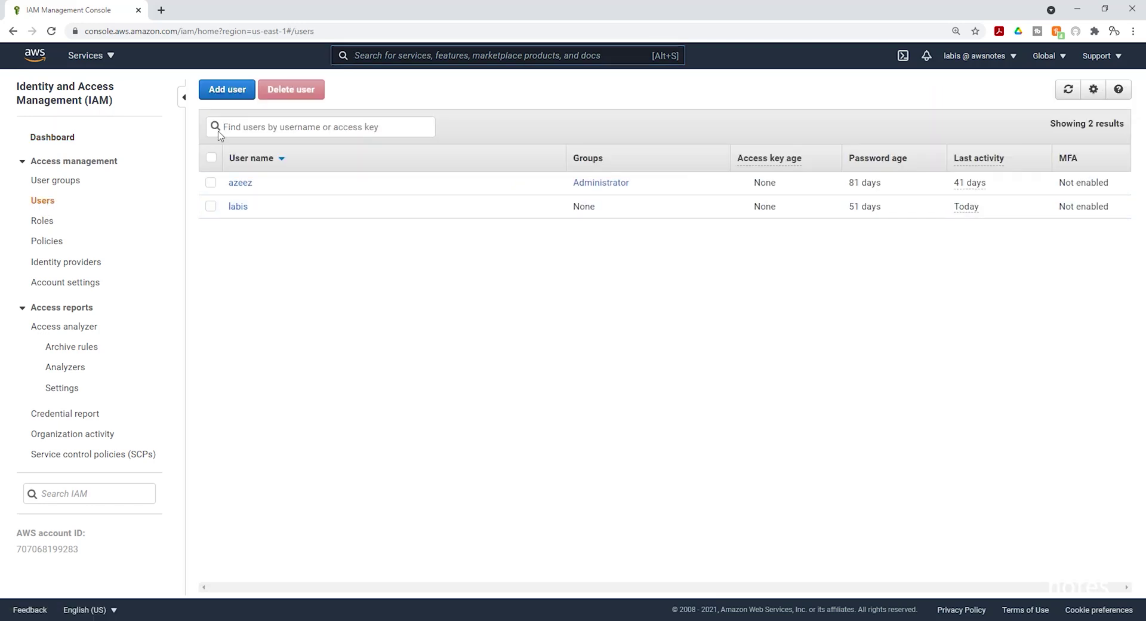
- Start adding an IAM user named terraform-user with programmatic access and proceed to the permissions stage
left_click(227, 89)
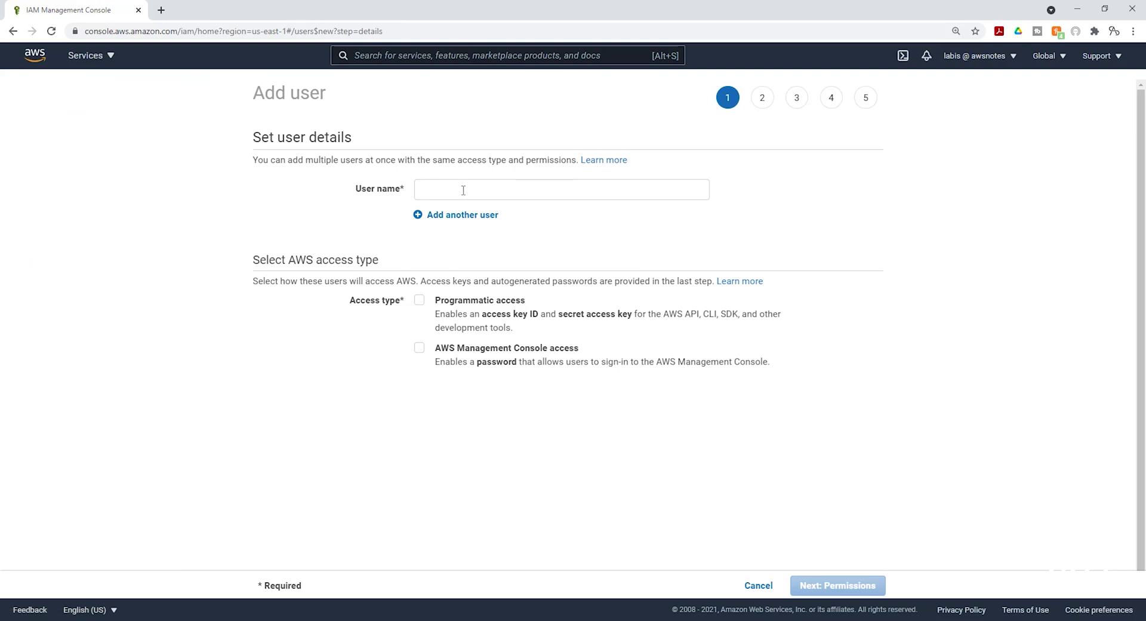
left_click(463, 190)
type("te")
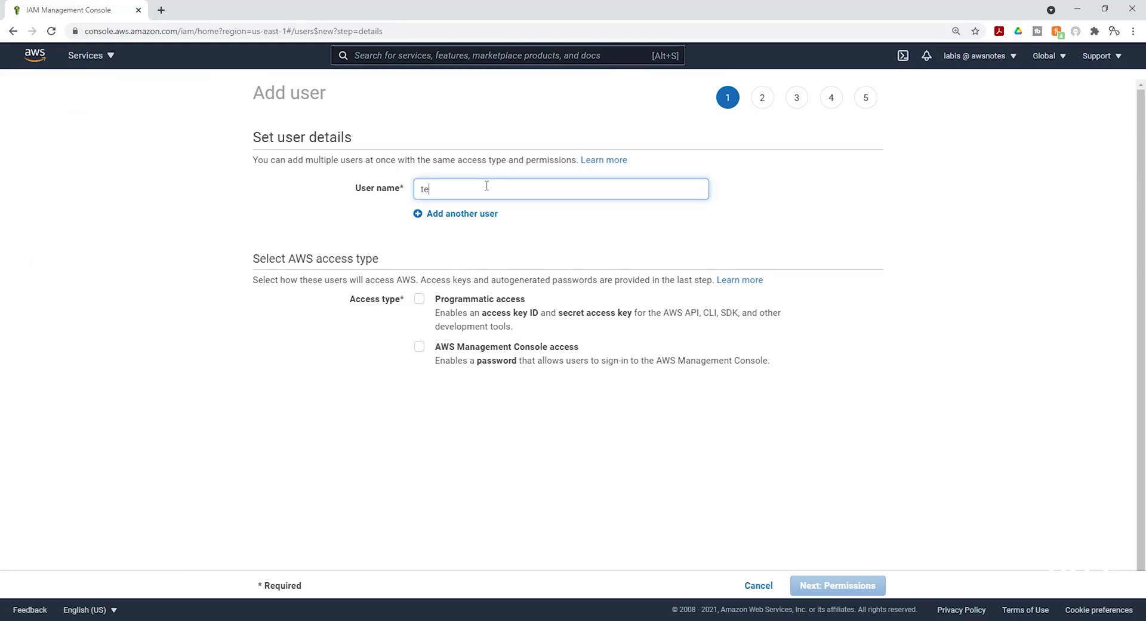
type("rraform-u")
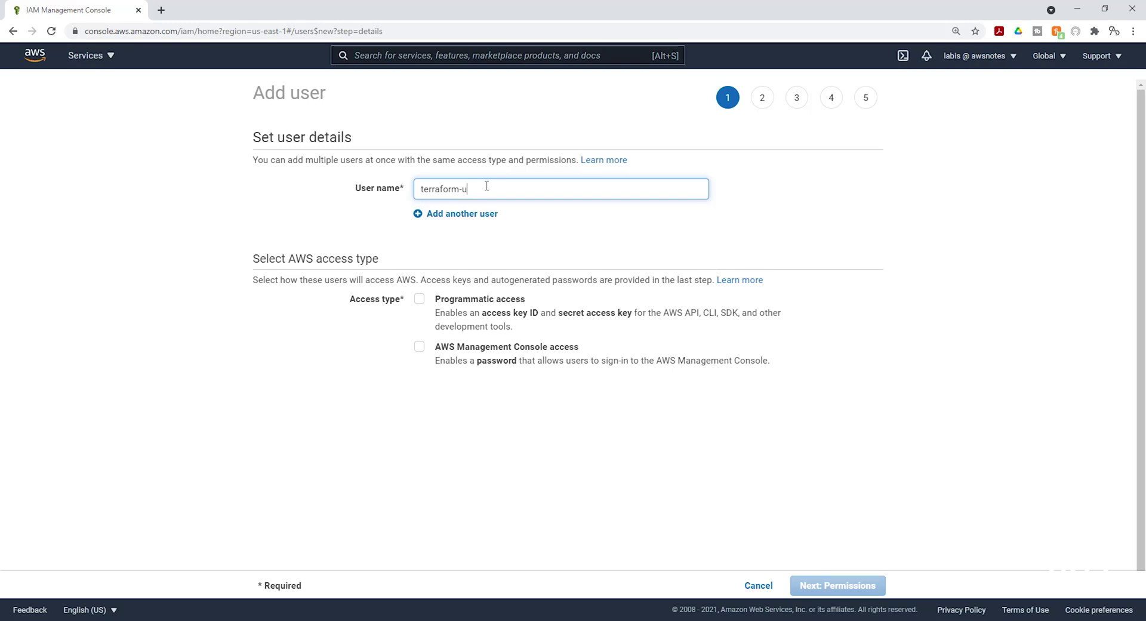
type("ser")
left_click(420, 301)
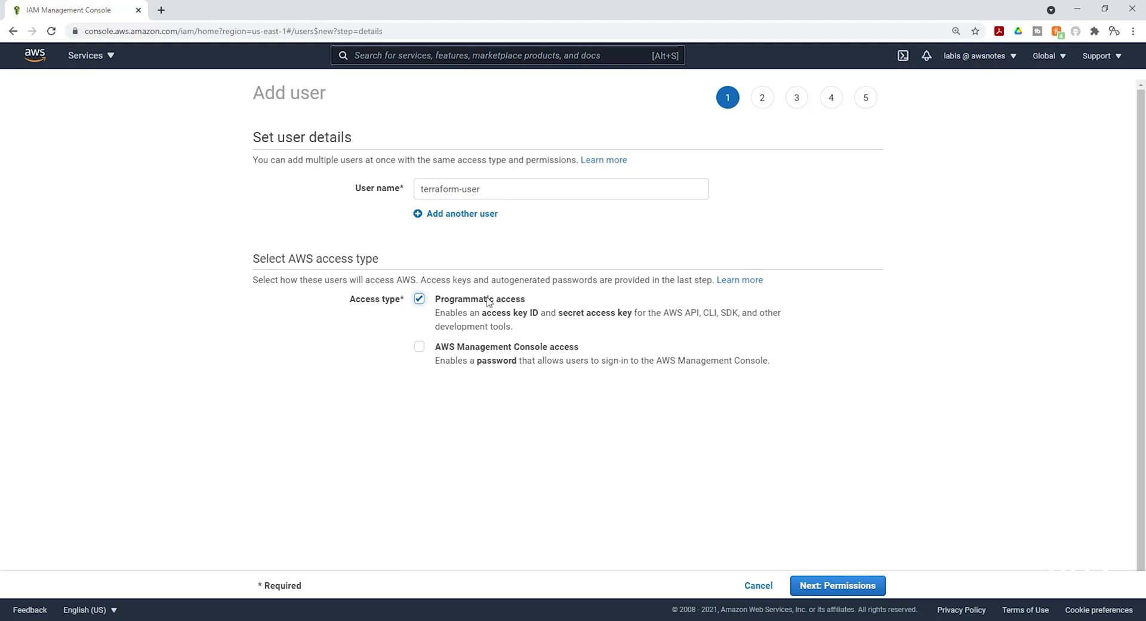
left_click(849, 591)
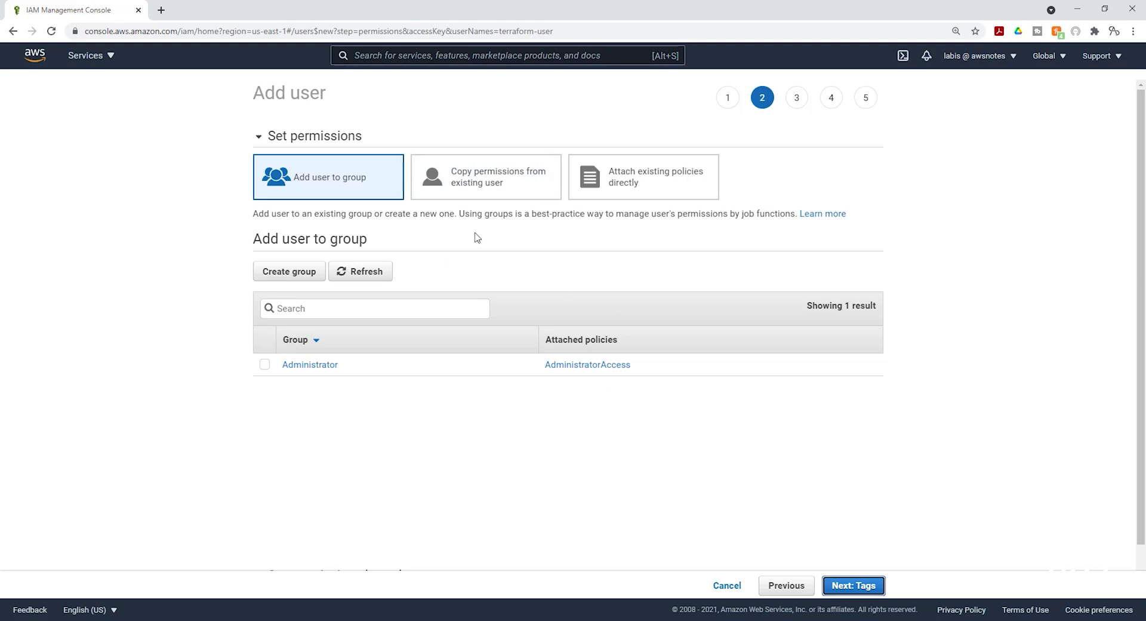
- Create the user without assigning a group, permissions or tags
left_click(863, 585)
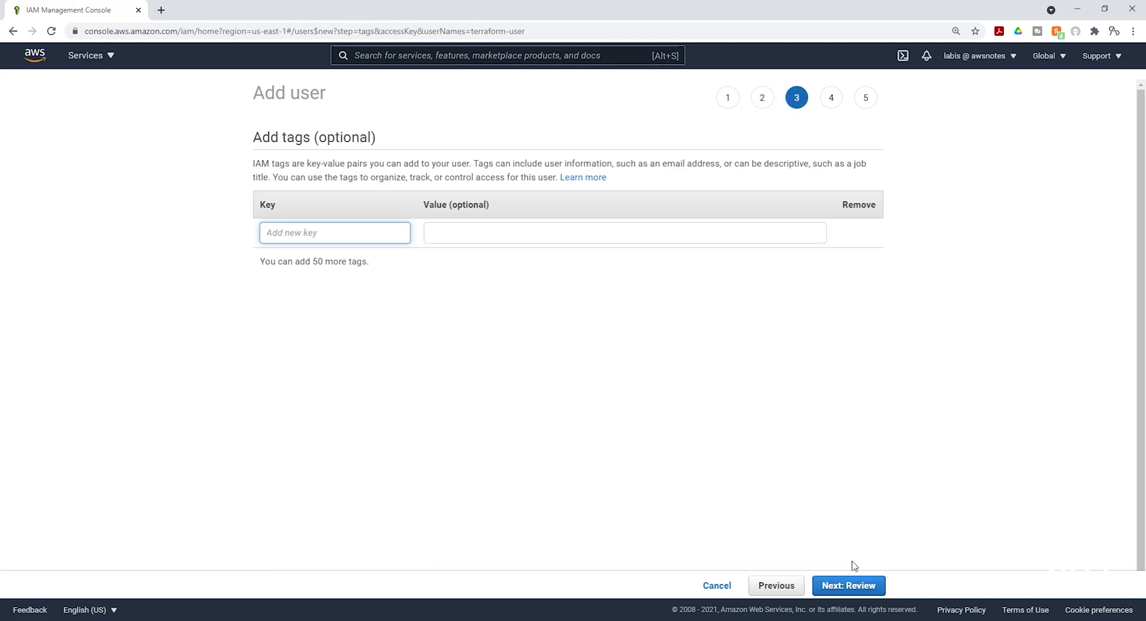
left_click(859, 585)
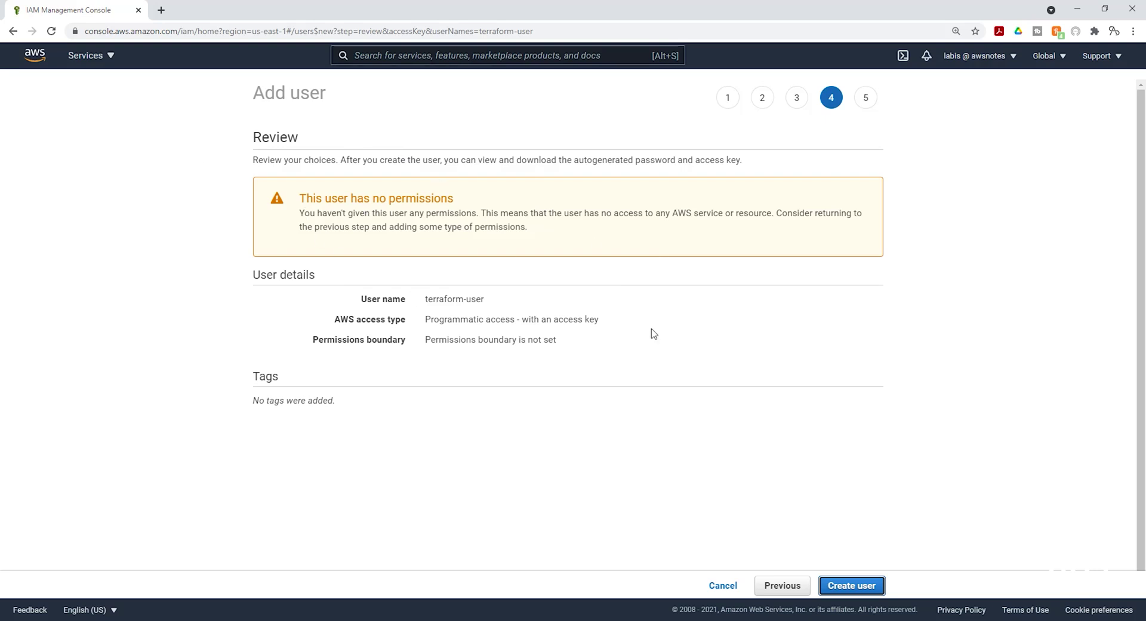
left_click(861, 585)
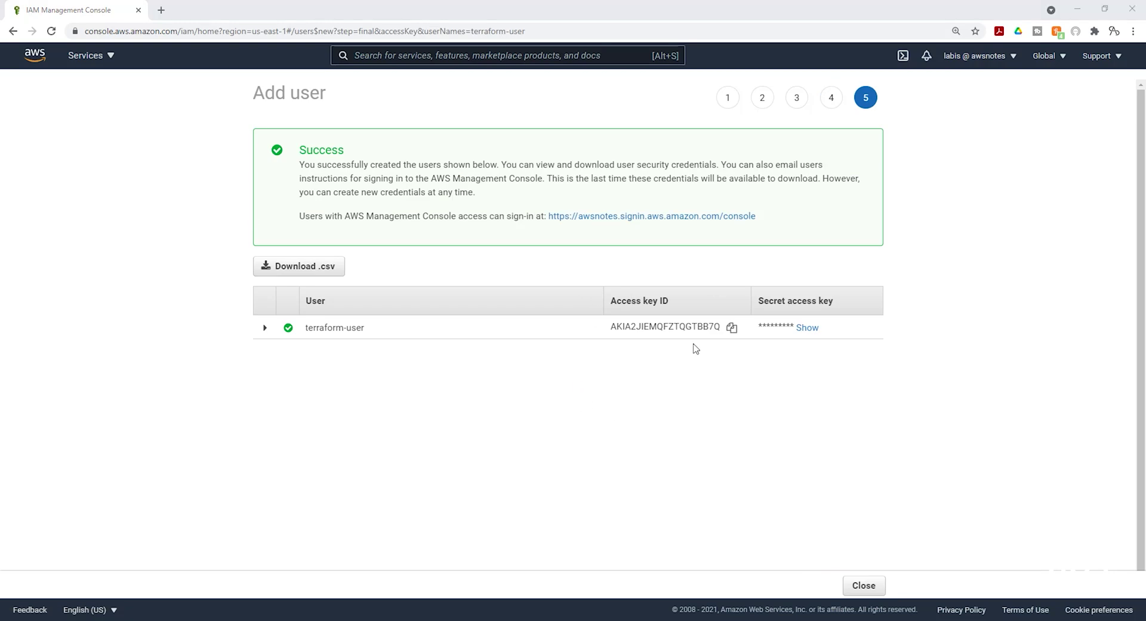
- Download the new user's credentials as a CSV file, reveal the secret access key, and return to the user list
left_click(323, 271)
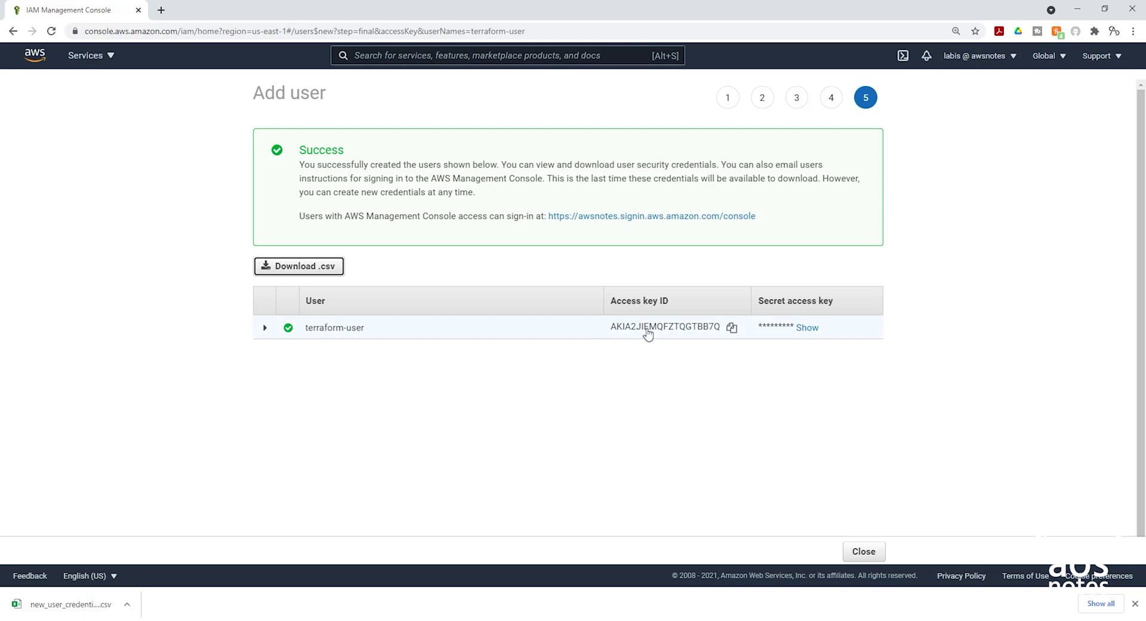
left_click(806, 327)
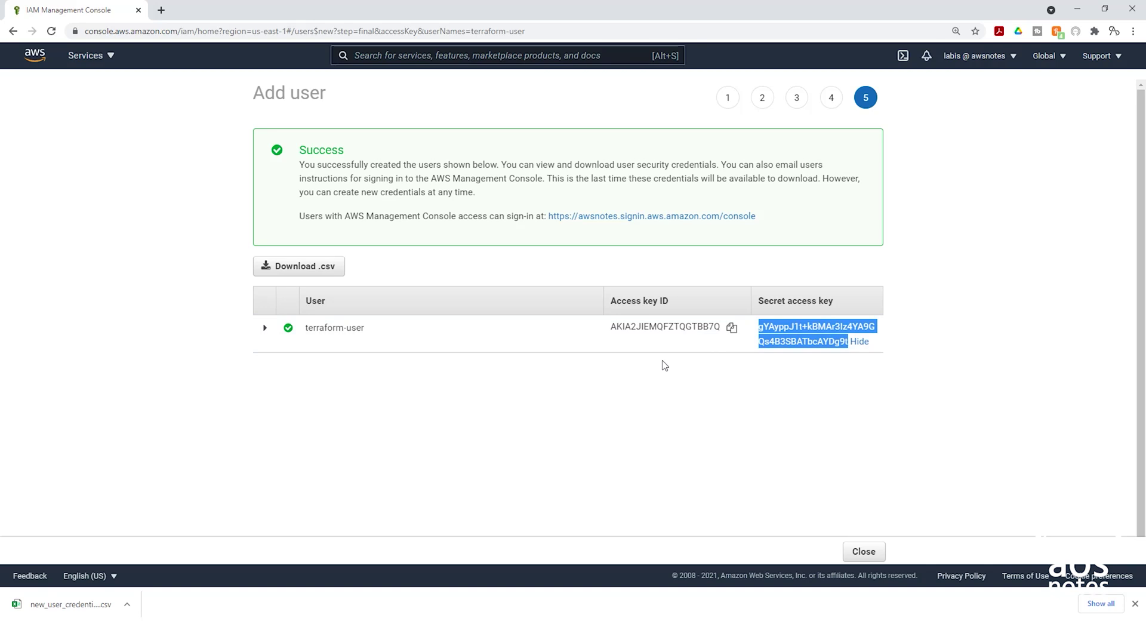
left_click(870, 552)
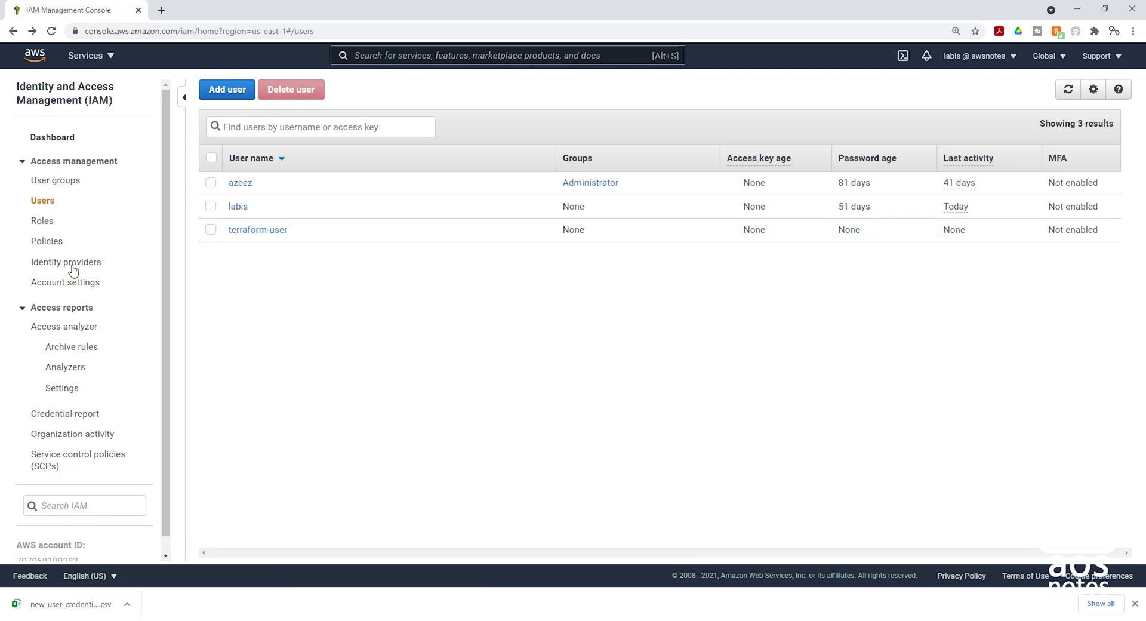
- Start a new user group named terraform-group and select terraform-user as its member
left_click(52, 181)
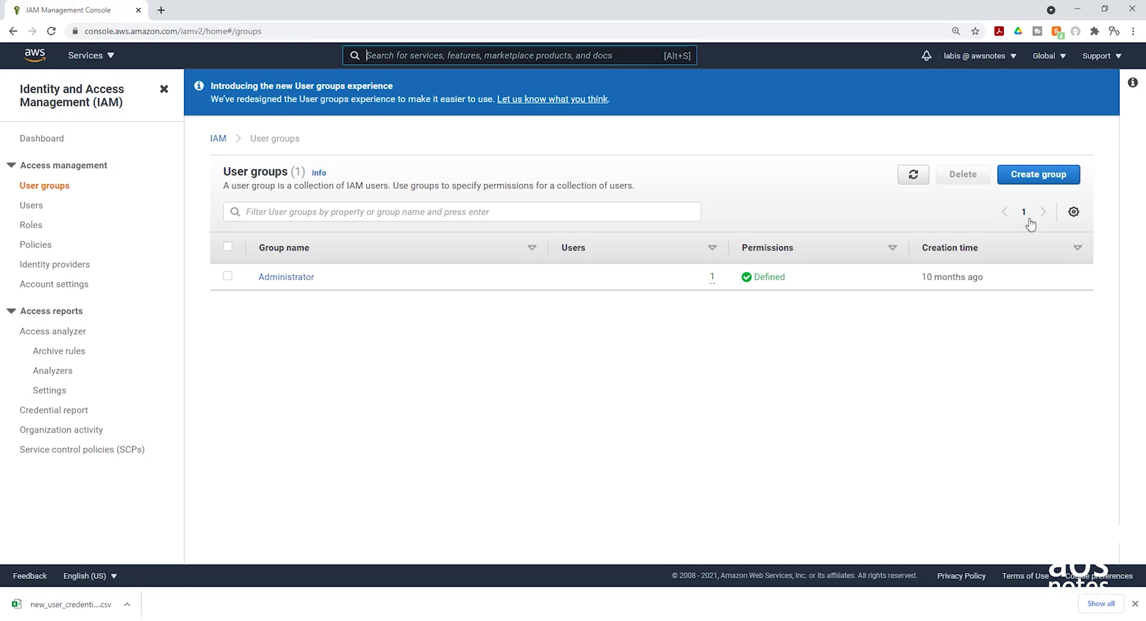
left_click(1032, 178)
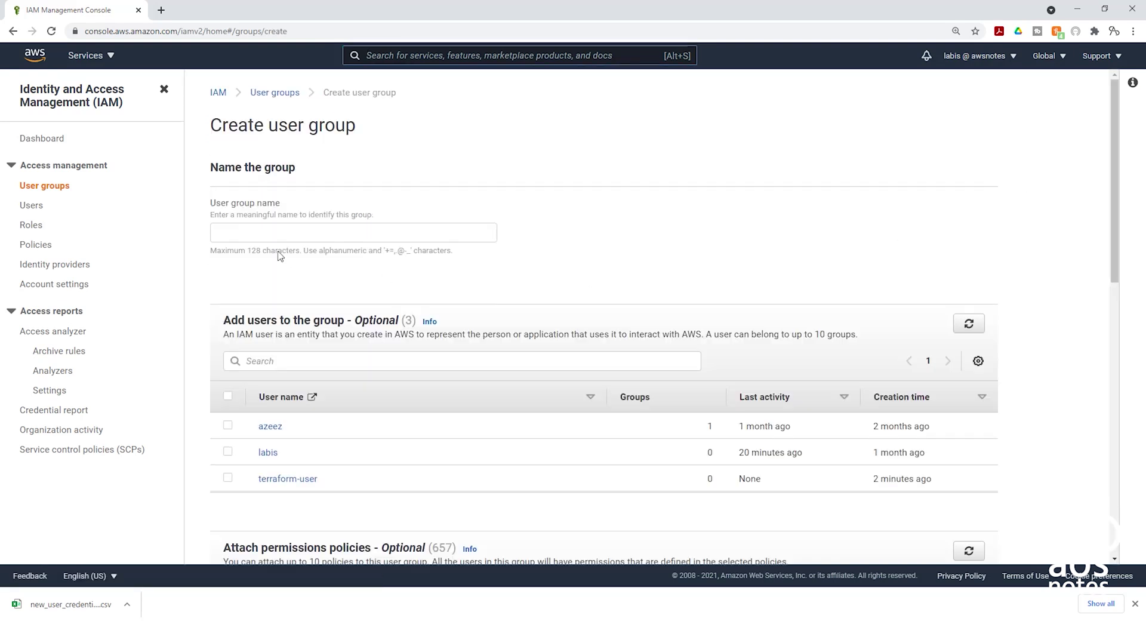
left_click(256, 229)
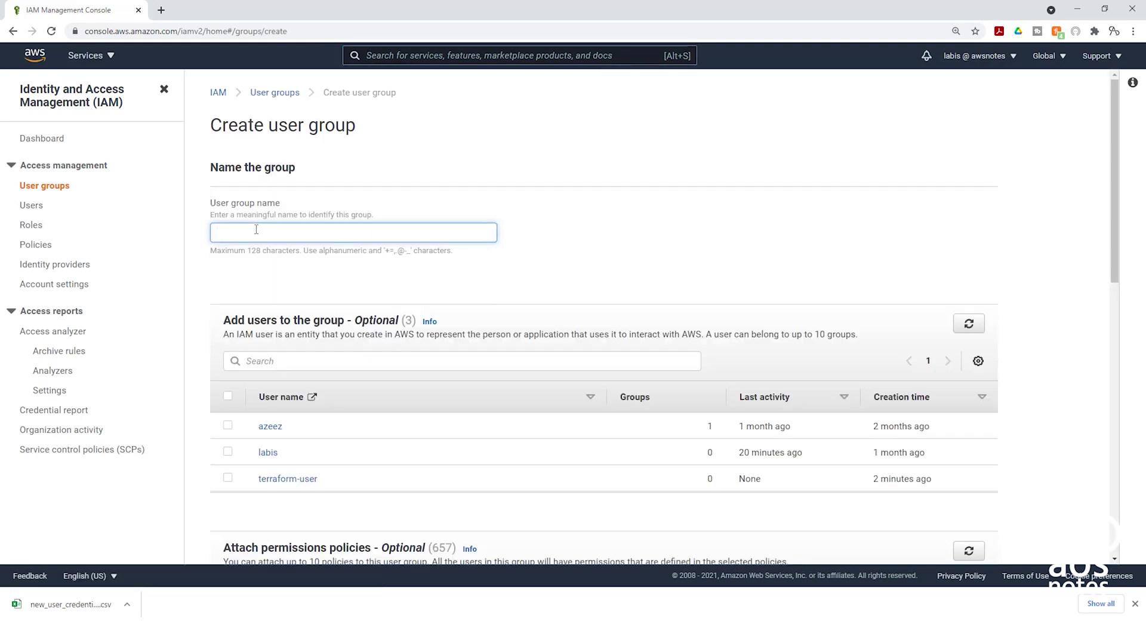
type("terraform-group")
scroll(436, 164, "down", 2)
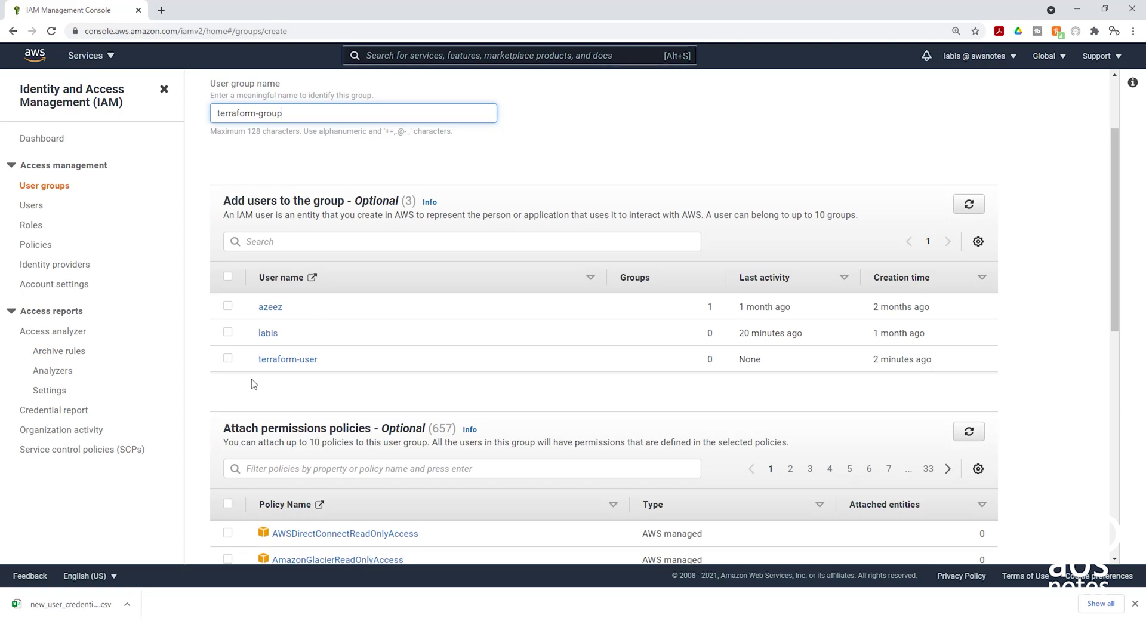
left_click(228, 359)
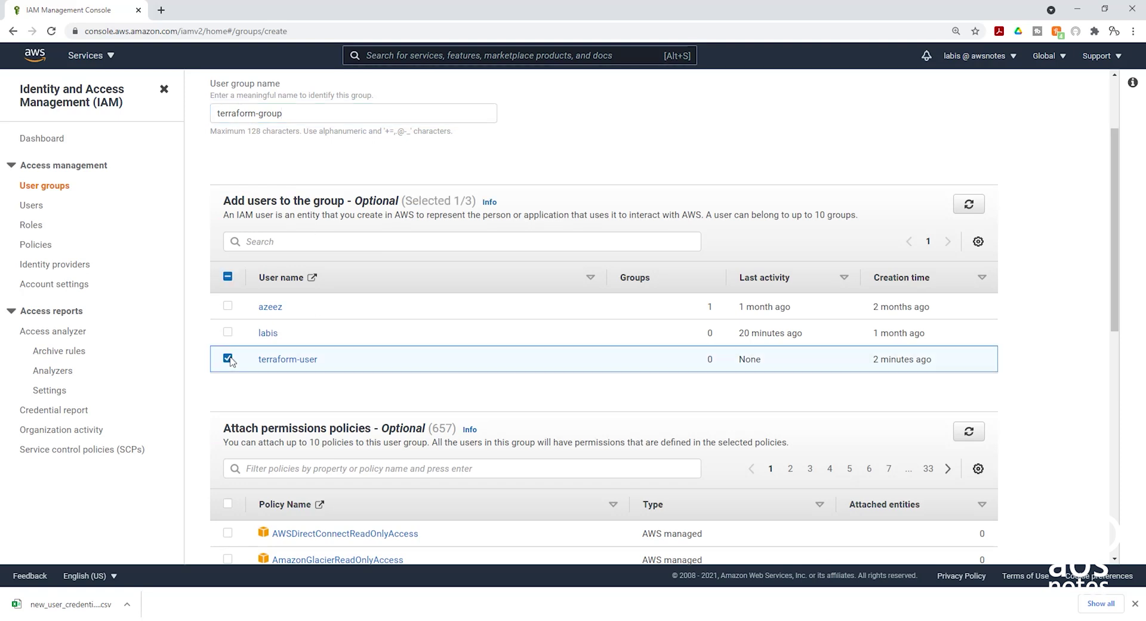
- Filter the permissions policies for AdministratorAccess, select the AdministratorAccess job function policy, and create the group
scroll(852, 170, "down", 5)
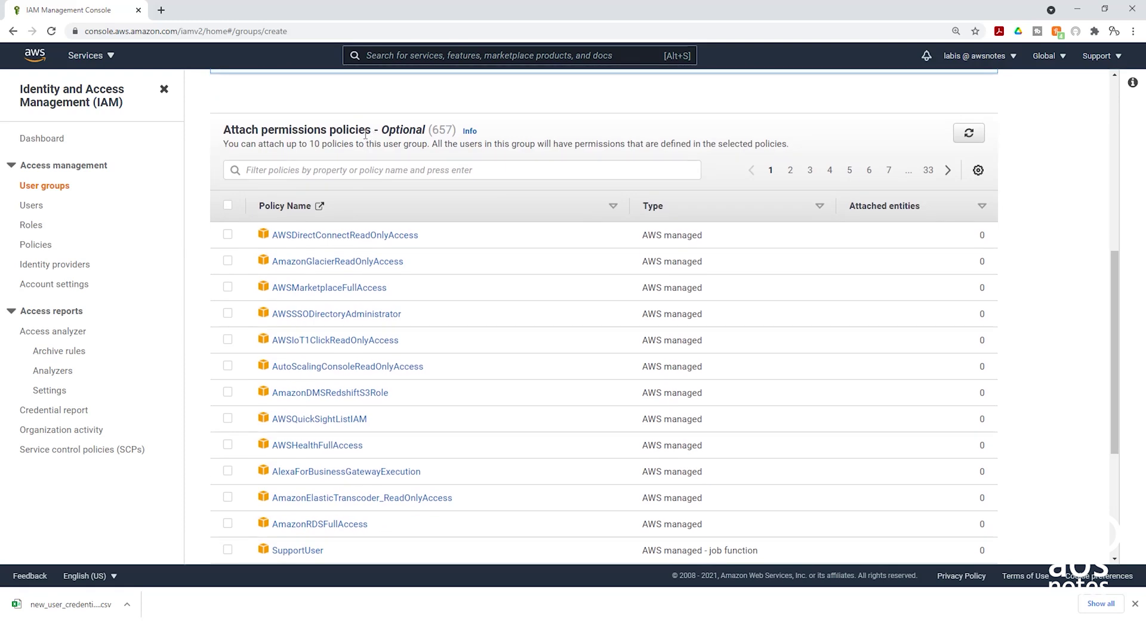
left_click(365, 171)
type("A")
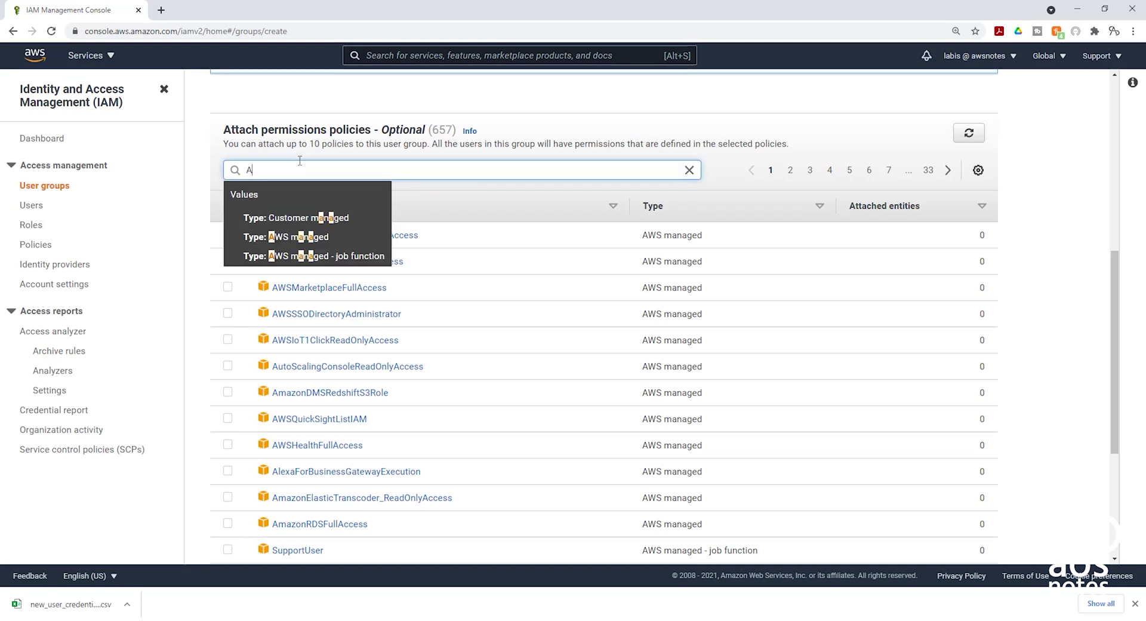
type("dministratorAccess")
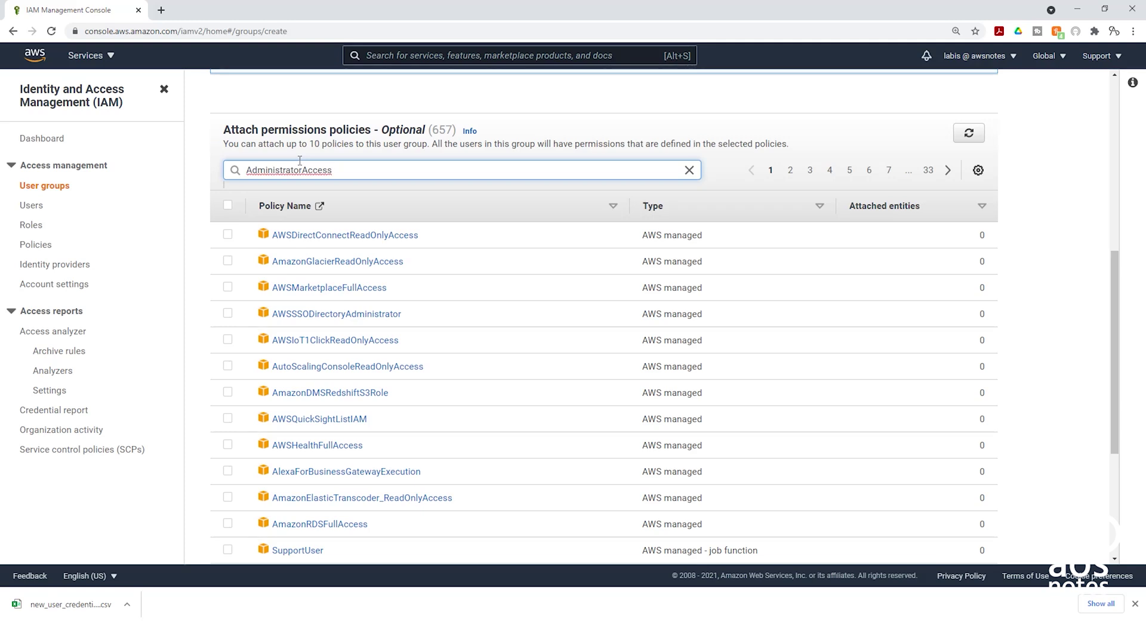
key("Return")
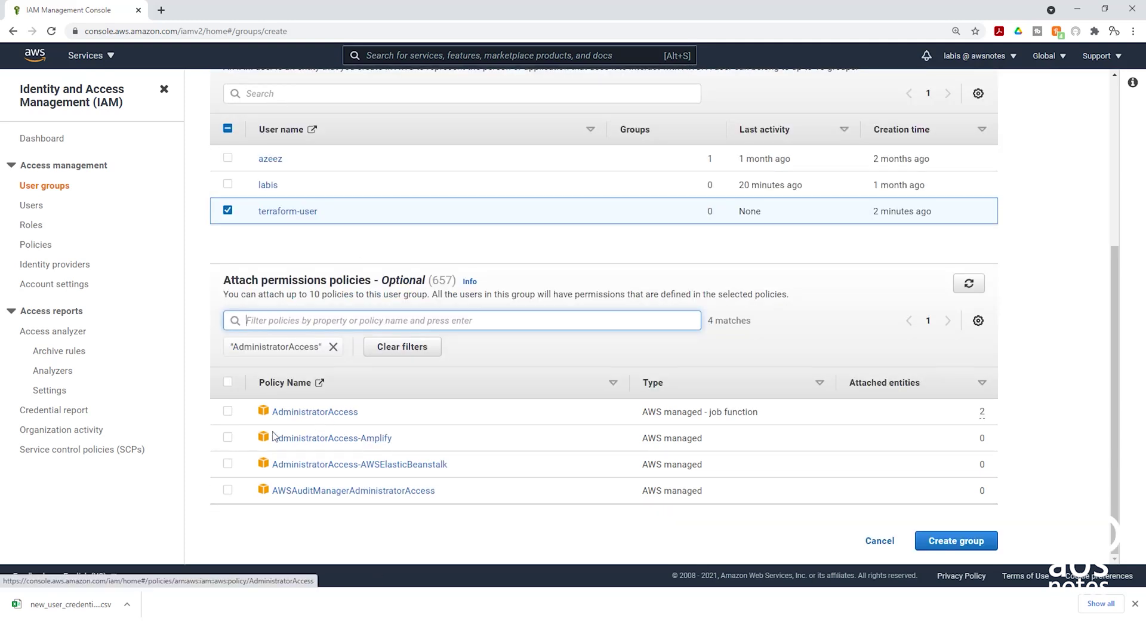
left_click(227, 412)
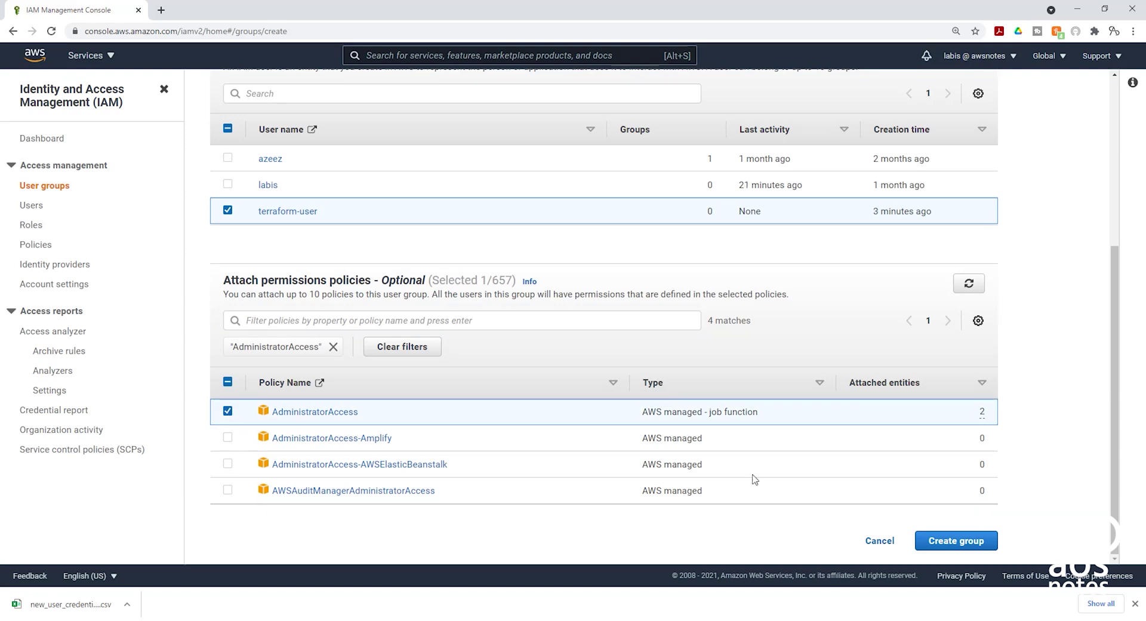
left_click(968, 541)
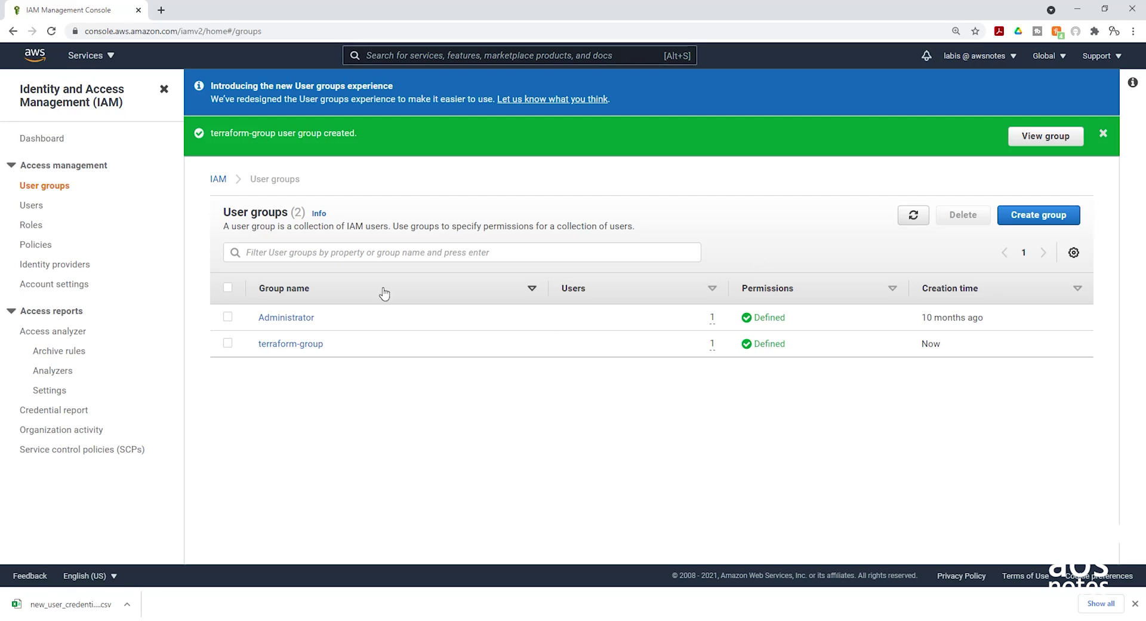
- Open the details of terraform-group to check its configuration
left_click(289, 345)
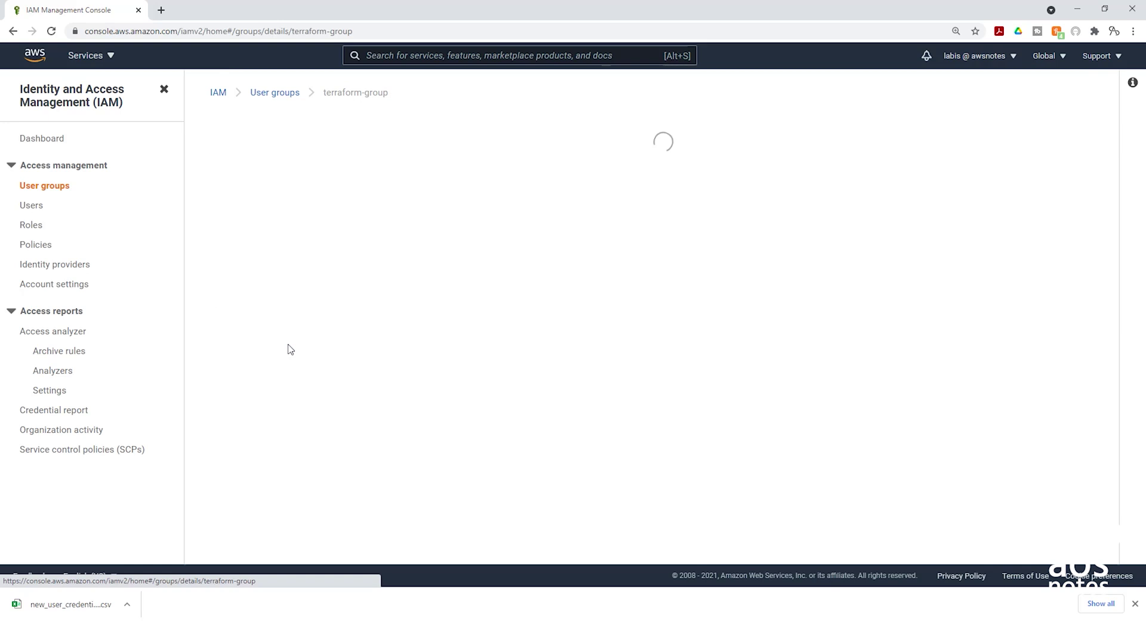